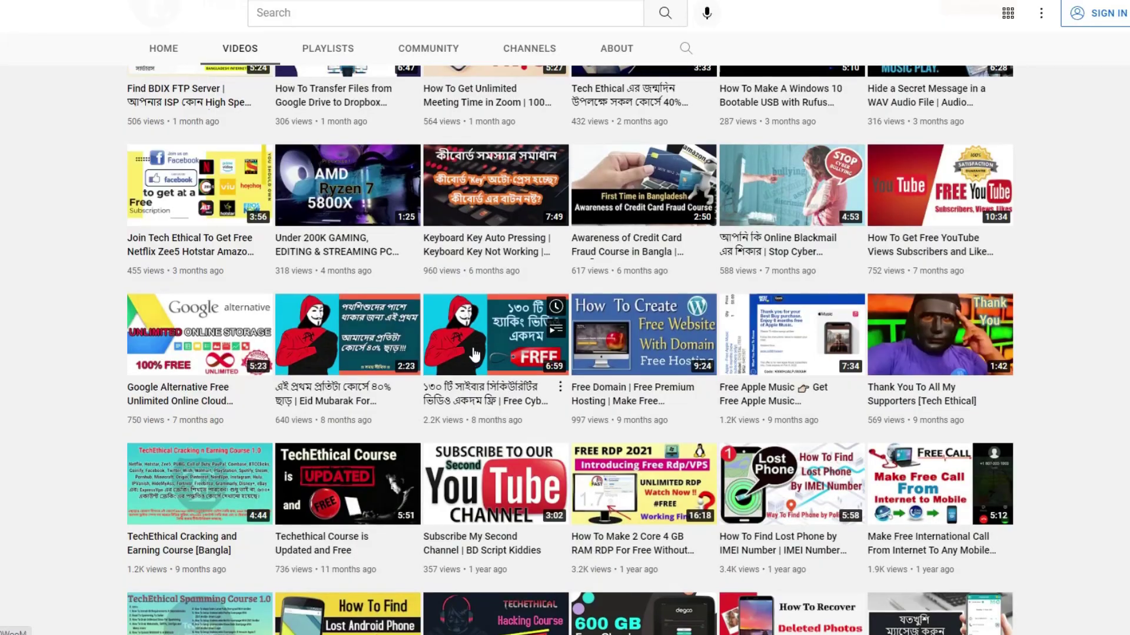
{"action": "scroll", "coordinate": [474, 373], "scroll_direction": "up", "scroll_amount": 4}
{"action": "scroll", "coordinate": [474, 373], "scroll_direction": "up", "scroll_amount": 3}
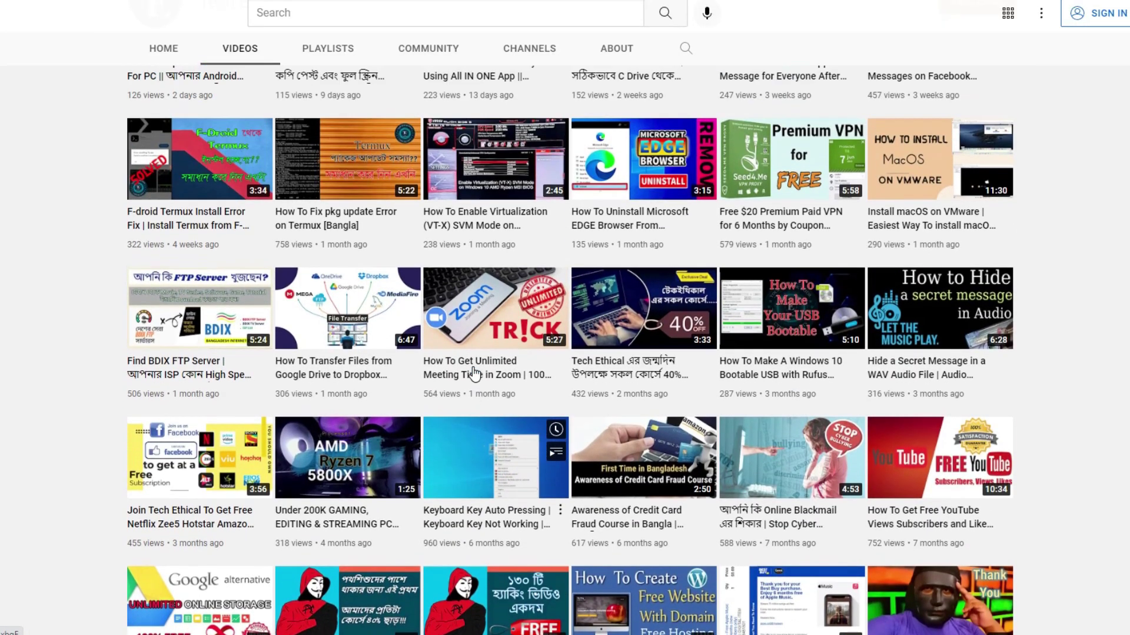
{"action": "scroll", "coordinate": [474, 373], "scroll_direction": "up", "scroll_amount": 3}
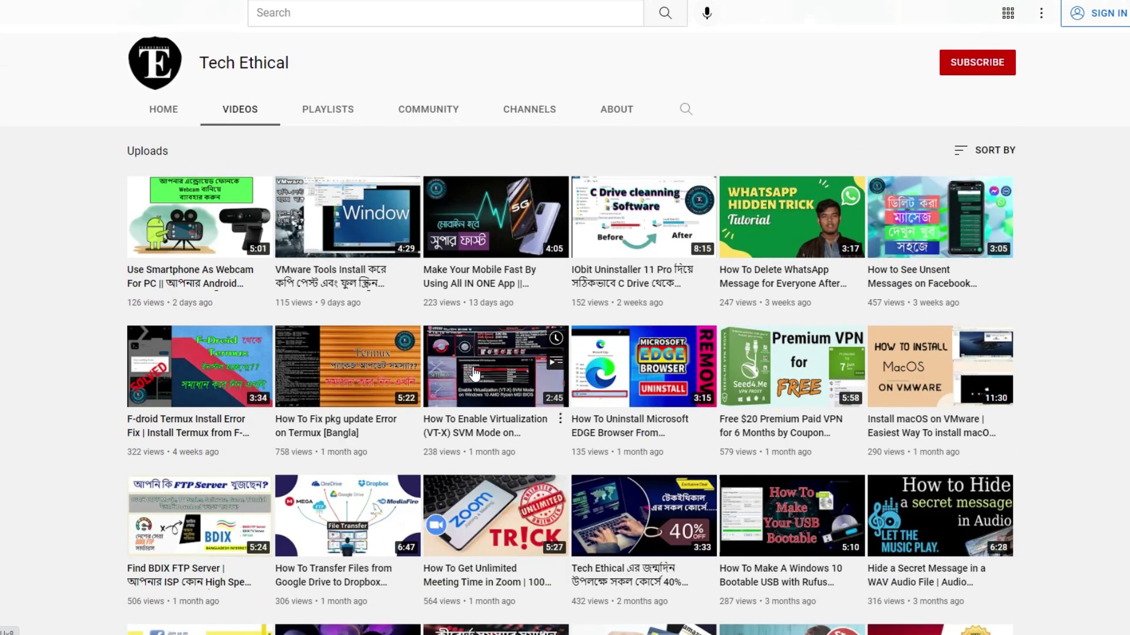
{"action": "left_click", "coordinate": [329, 112]}
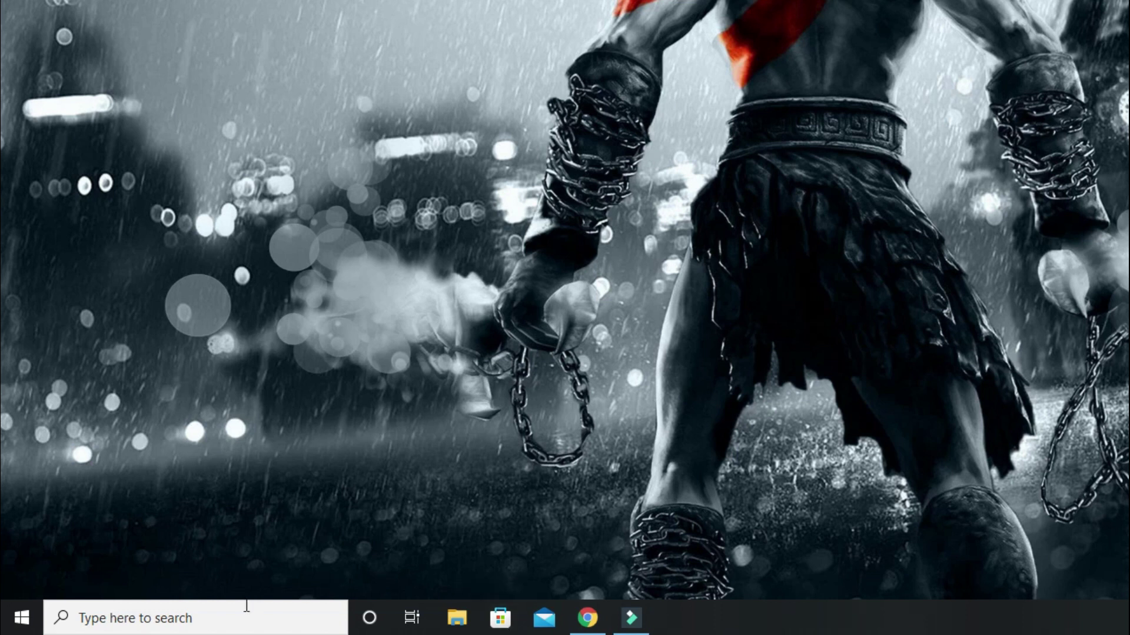
Search Windows for "store" and open the Microsoft Store.
{"action": "left_click", "coordinate": [242, 617]}
{"action": "type", "text": "store"}
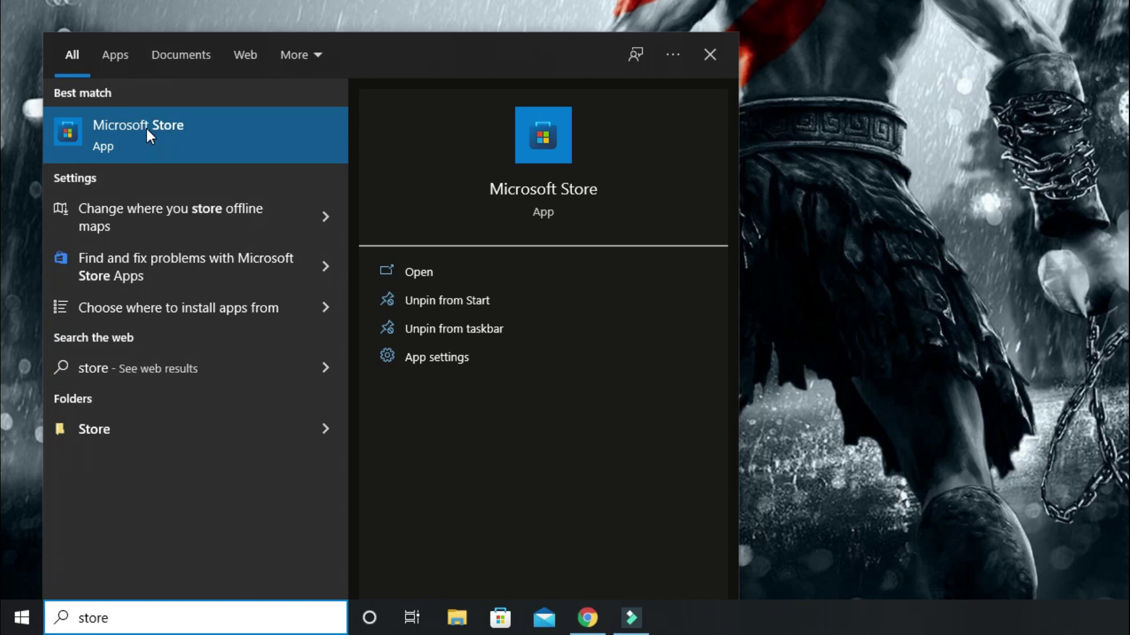
{"action": "left_click", "coordinate": [211, 133]}
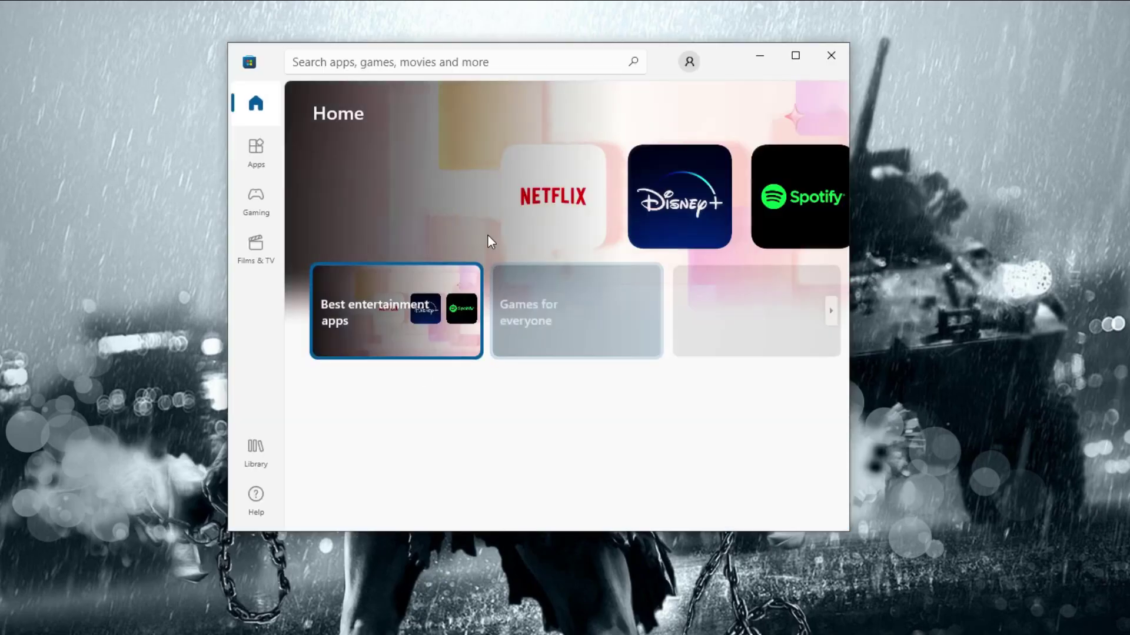
Search the Microsoft Store for "lively" and install the Lively Wallpaper app.
{"action": "left_click", "coordinate": [482, 61]}
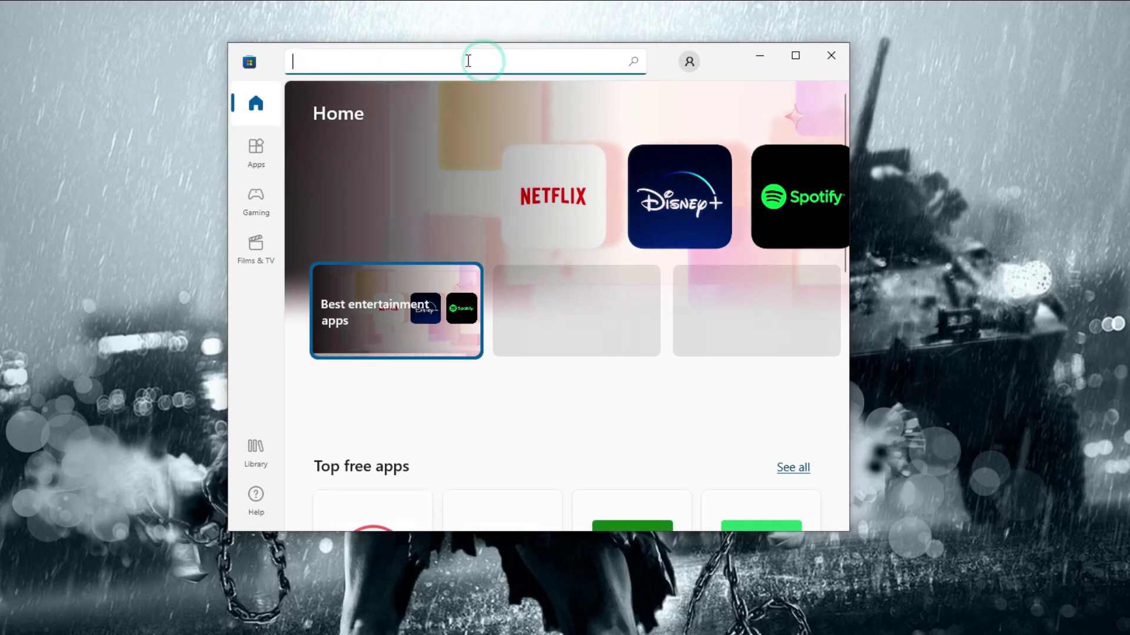
{"action": "type", "text": "lively"}
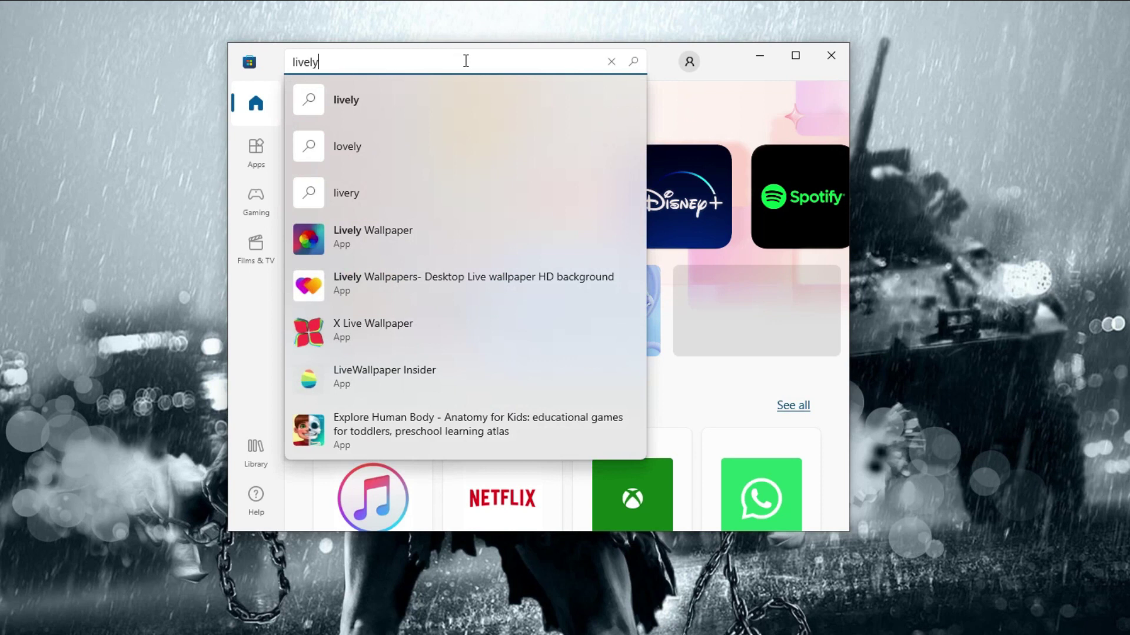
{"action": "left_click", "coordinate": [407, 240]}
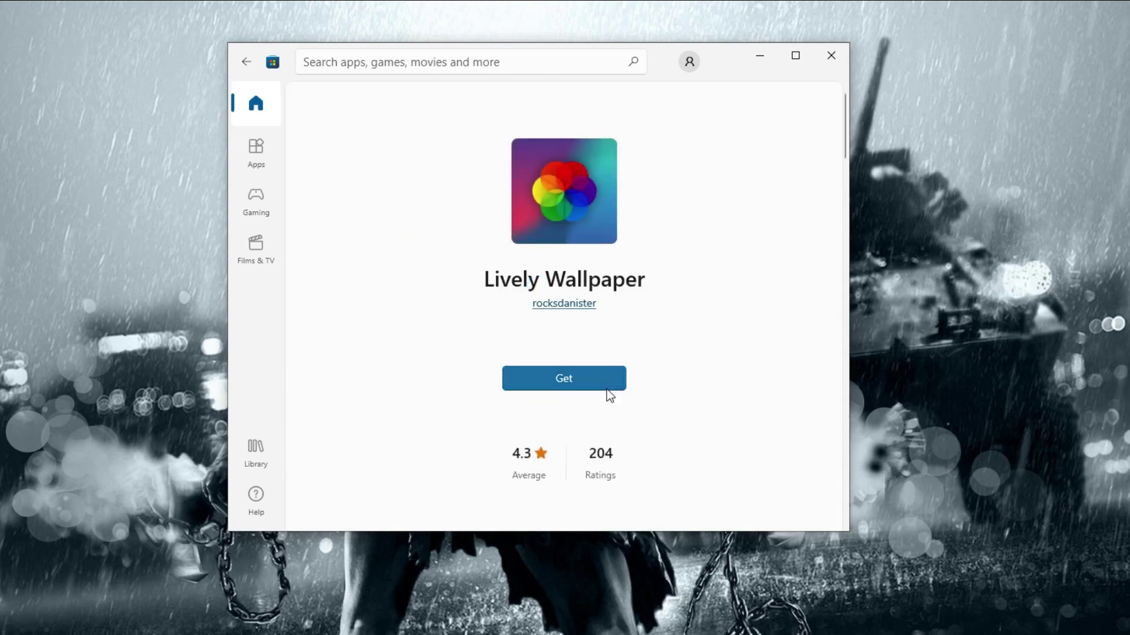
{"action": "left_click", "coordinate": [572, 385]}
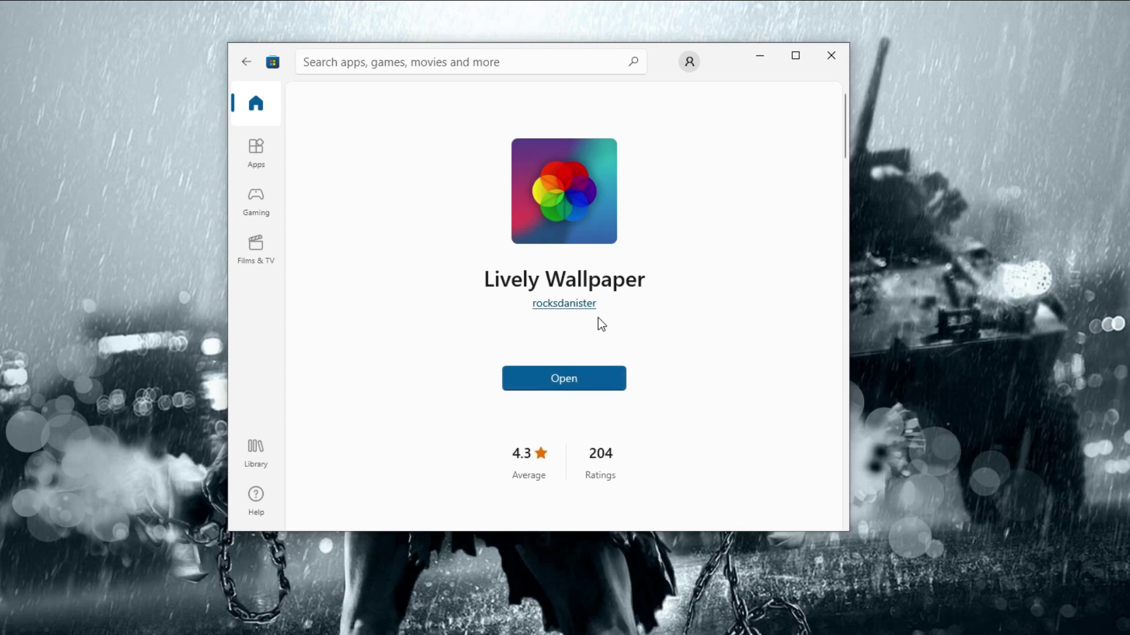
Launch Lively Wallpaper and minimise the Microsoft Store window.
{"action": "left_click", "coordinate": [573, 383]}
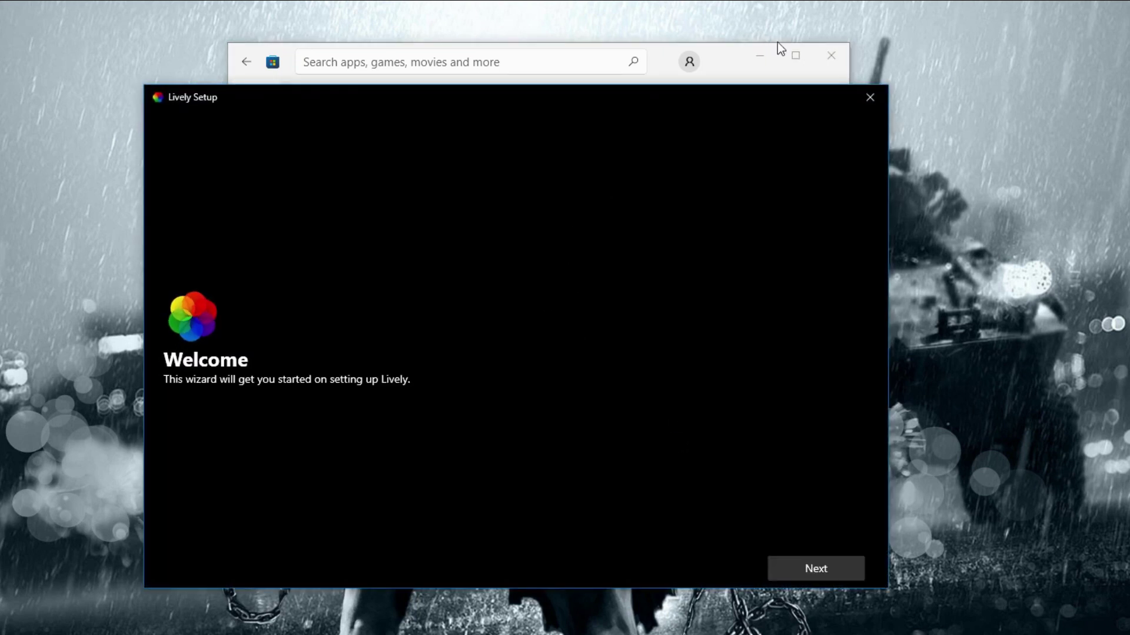
{"action": "left_click", "coordinate": [758, 57]}
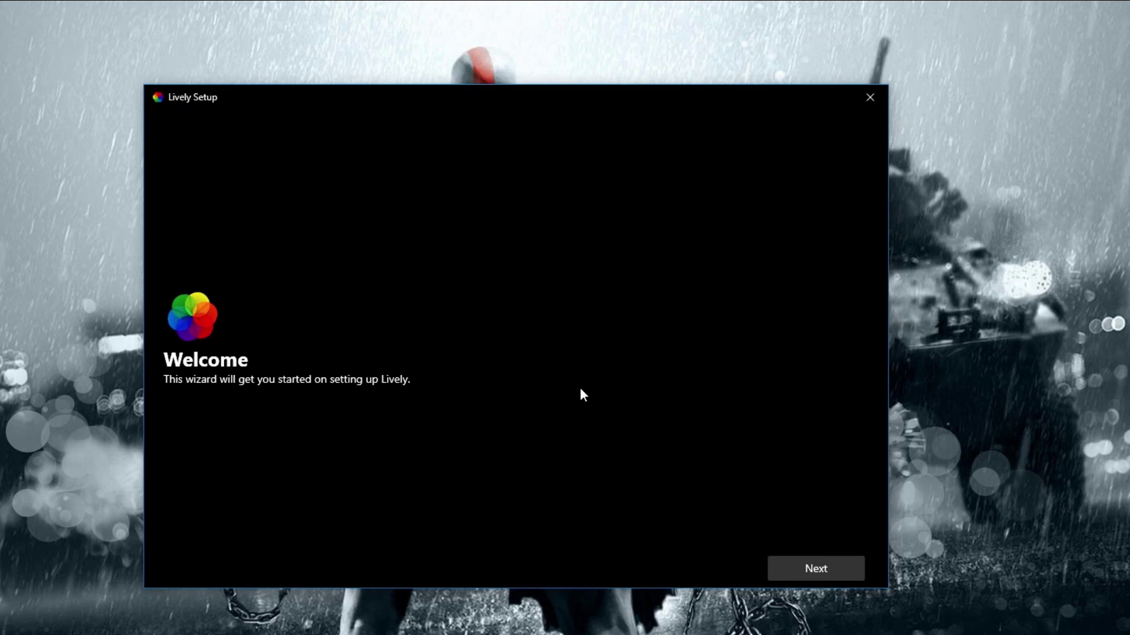
Complete the Lively setup wizard with Start with Windows off and the taskbar theme set to Clear.
{"action": "left_click", "coordinate": [824, 571]}
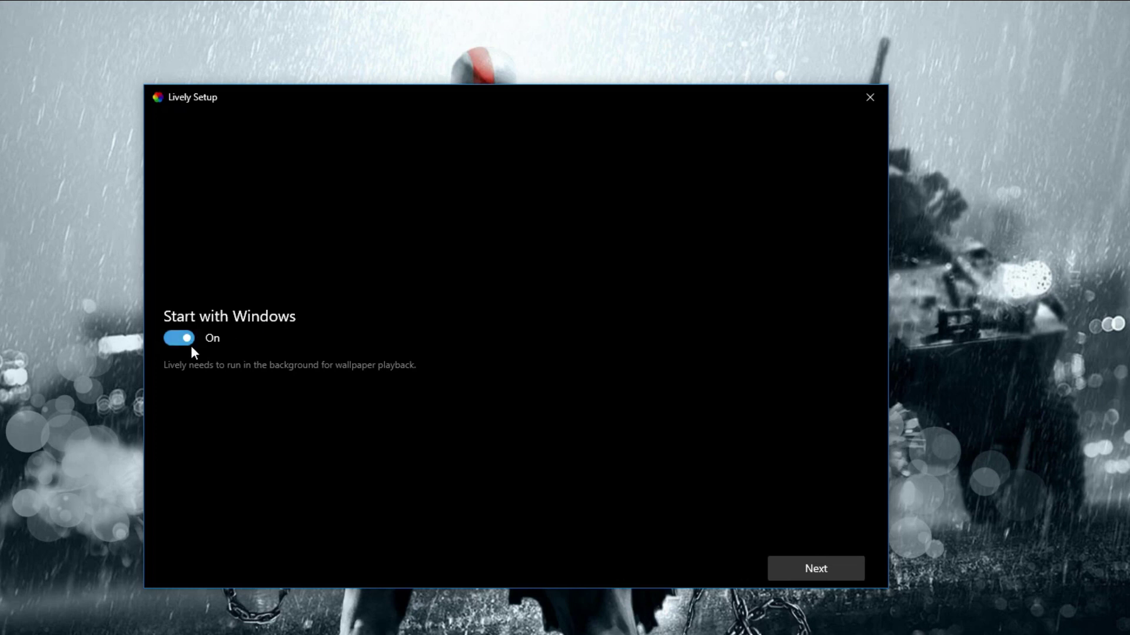
{"action": "left_click", "coordinate": [184, 342]}
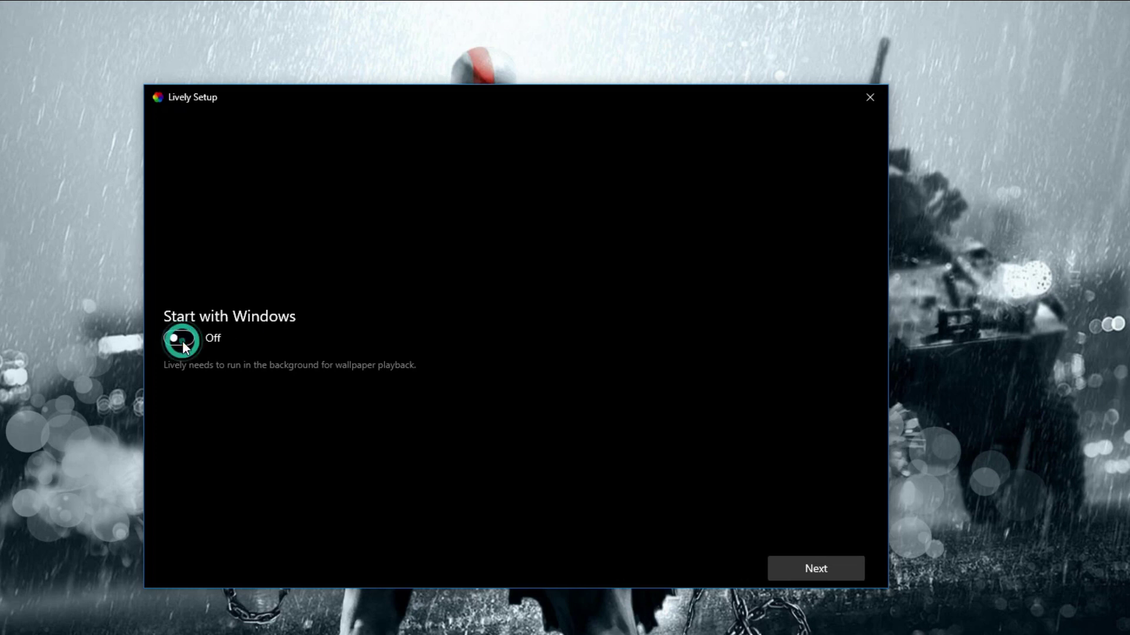
{"action": "left_click", "coordinate": [853, 566]}
{"action": "left_click", "coordinate": [266, 340]}
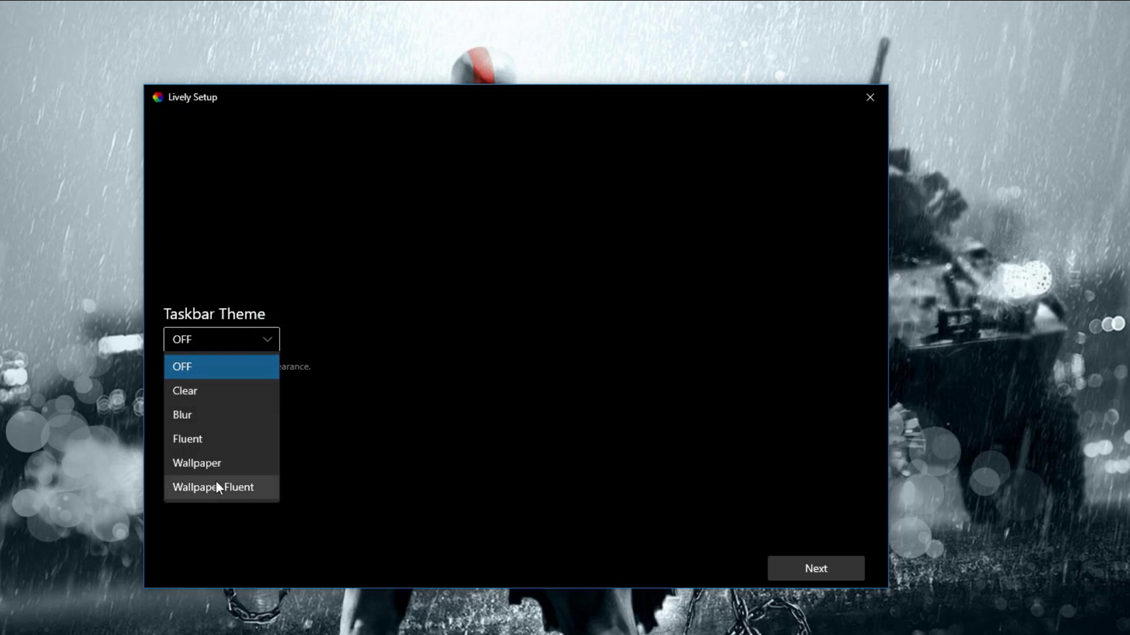
{"action": "left_click", "coordinate": [213, 394]}
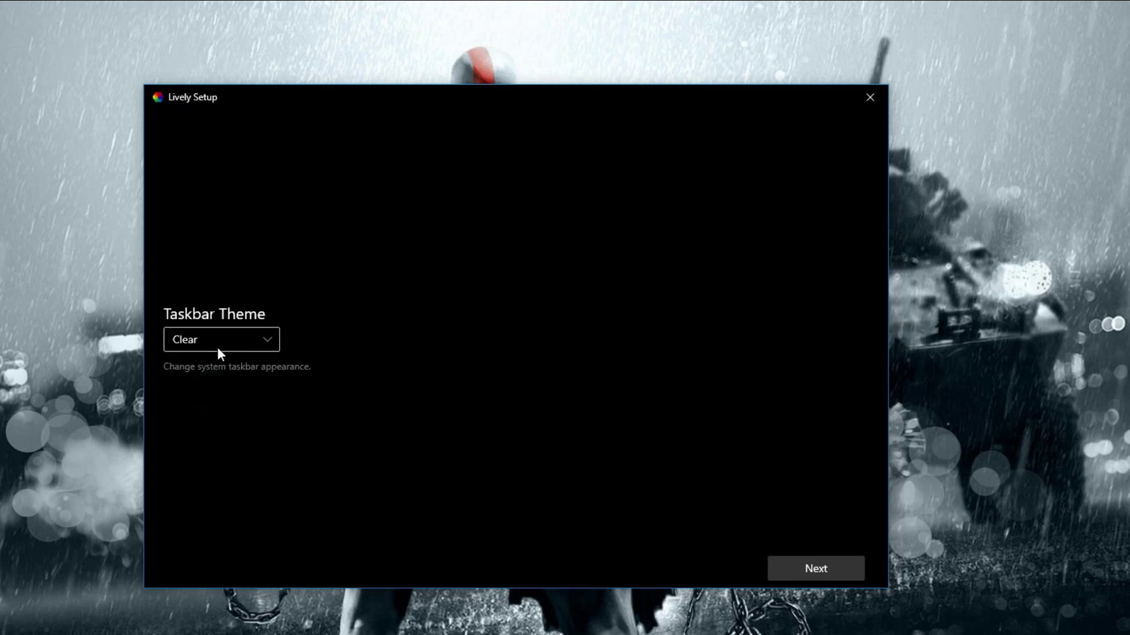
{"action": "left_click", "coordinate": [816, 569]}
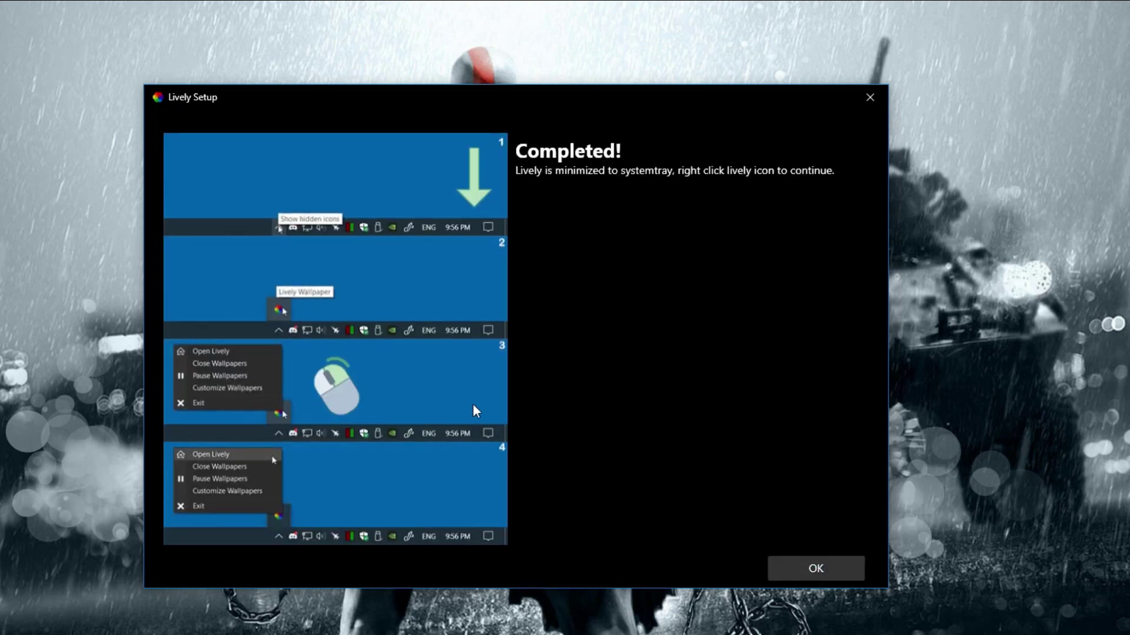
{"action": "left_click", "coordinate": [824, 566]}
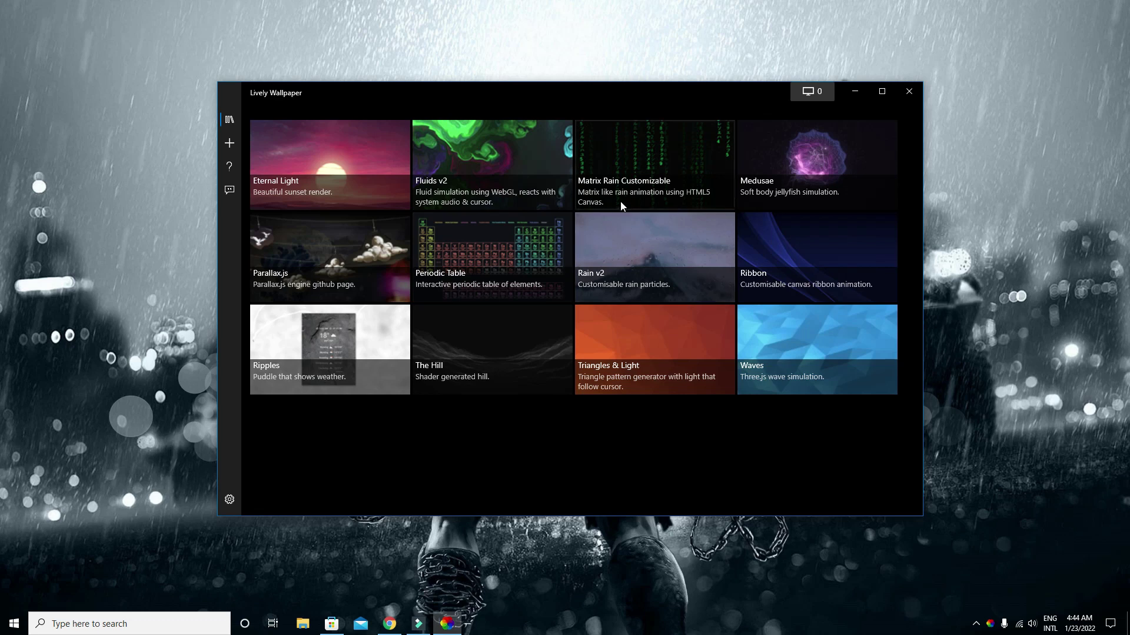
Try the Matrix Rain Customizable and Fluids v2 wallpapers, minimising the Lively window to view each on the desktop.
{"action": "left_click", "coordinate": [676, 163]}
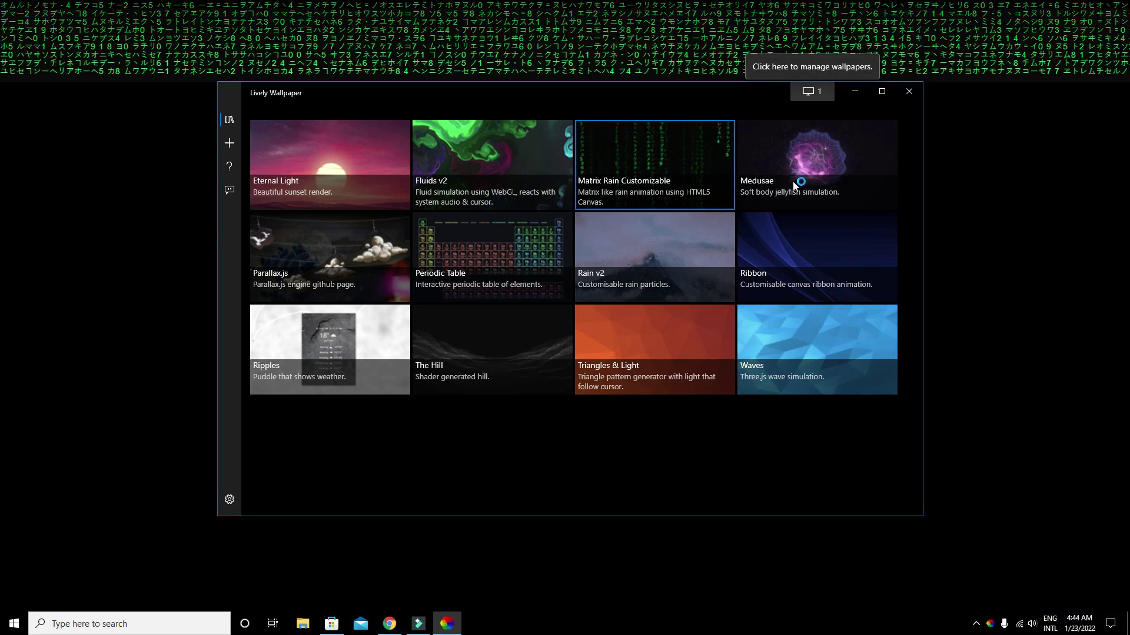
{"action": "left_click", "coordinate": [856, 92]}
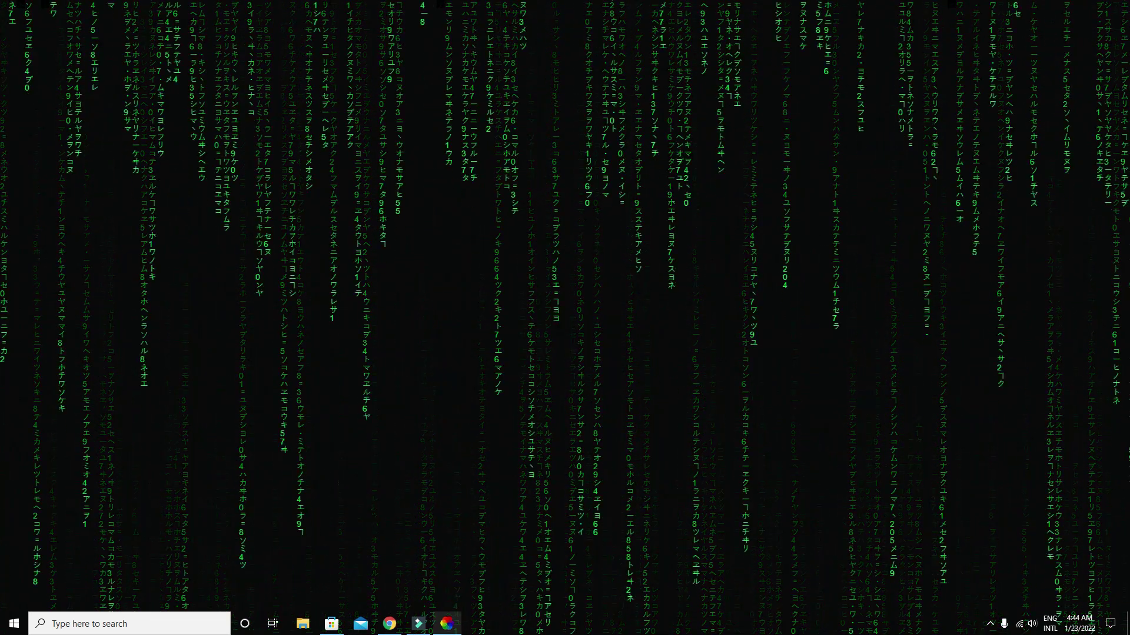
{"action": "left_click", "coordinate": [447, 625]}
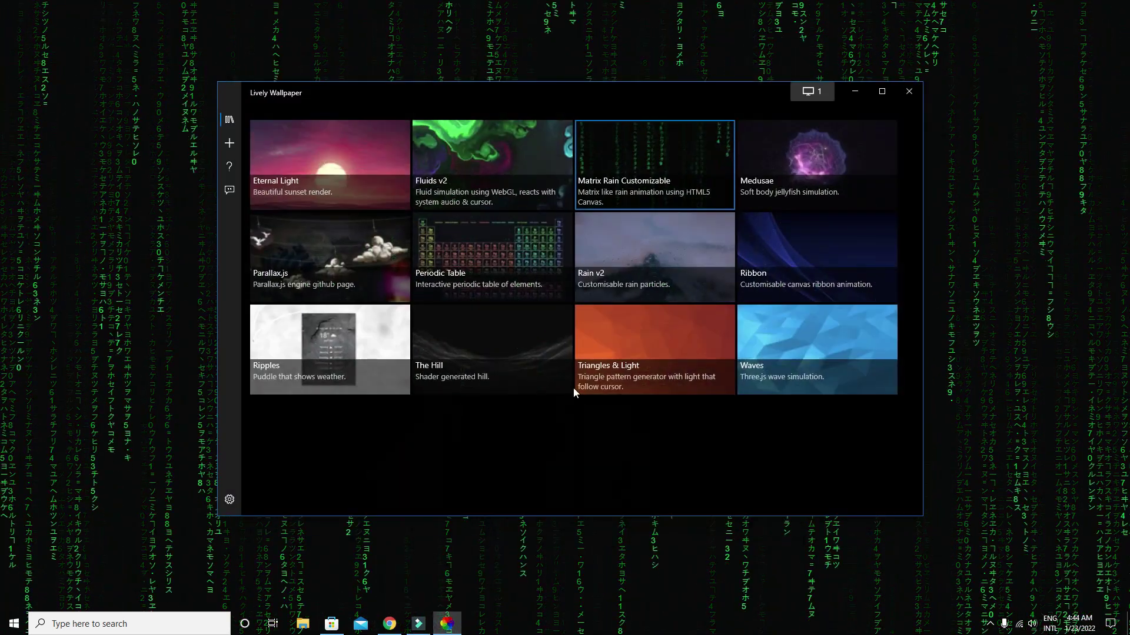
{"action": "left_click", "coordinate": [520, 167]}
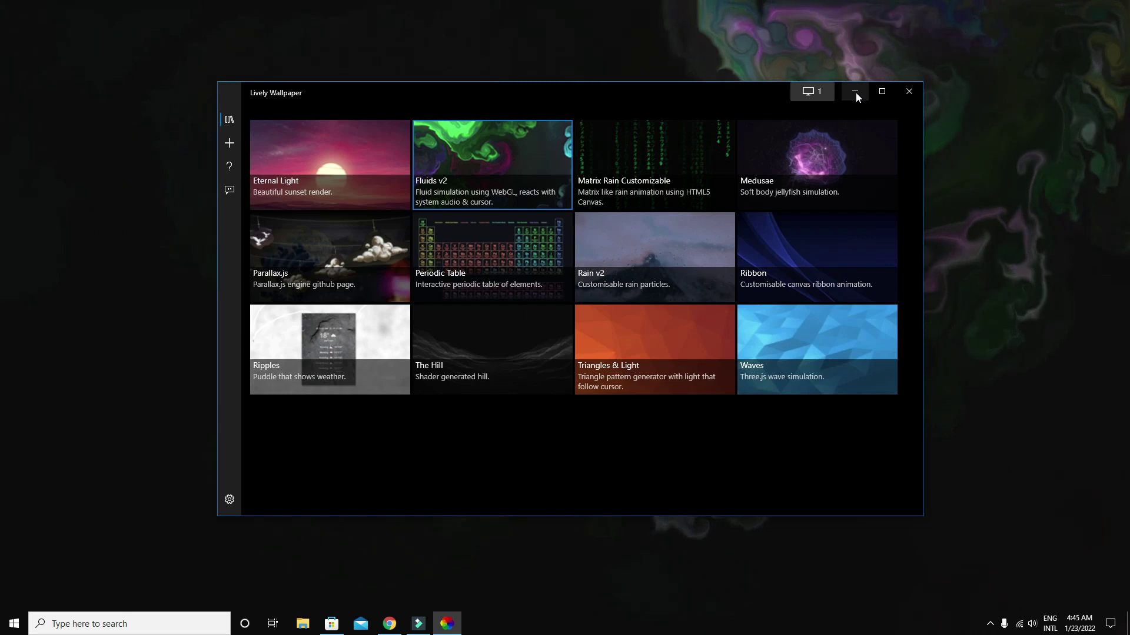
{"action": "left_click", "coordinate": [855, 92]}
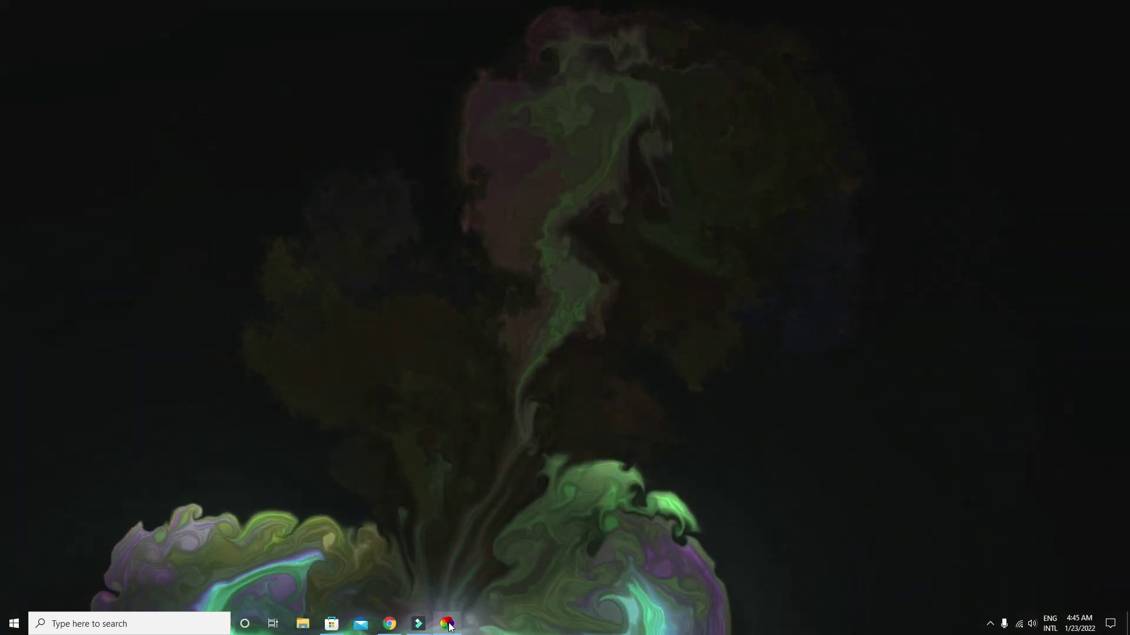
Add the My Video file from Downloads > video to the Lively library as the wallpaper and view it on the desktop.
{"action": "left_click", "coordinate": [449, 623]}
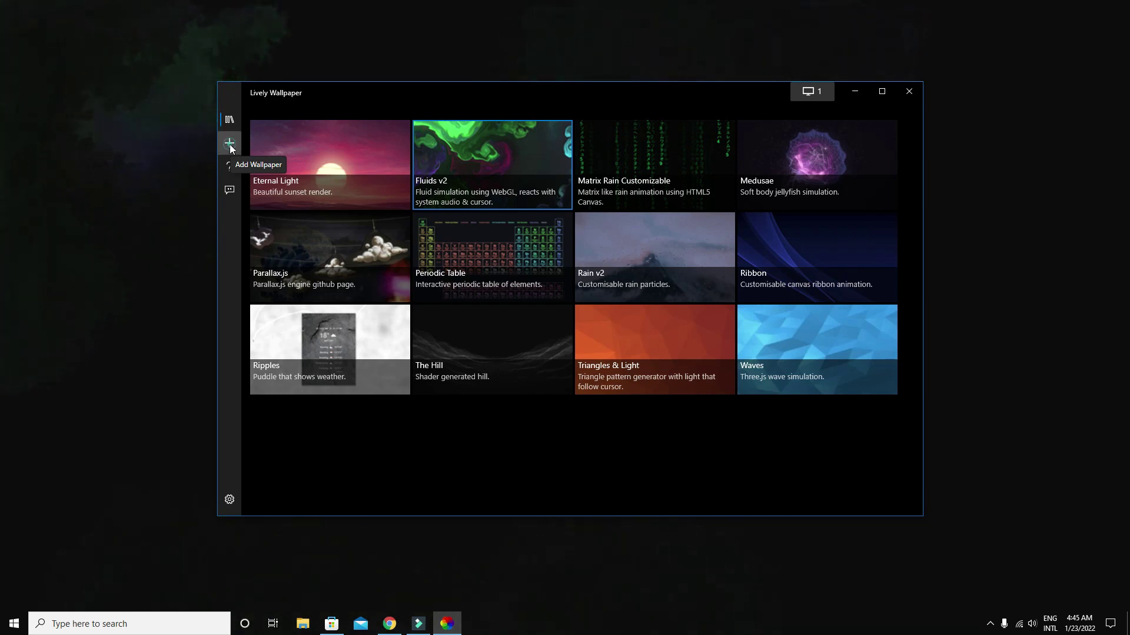
{"action": "left_click", "coordinate": [230, 145]}
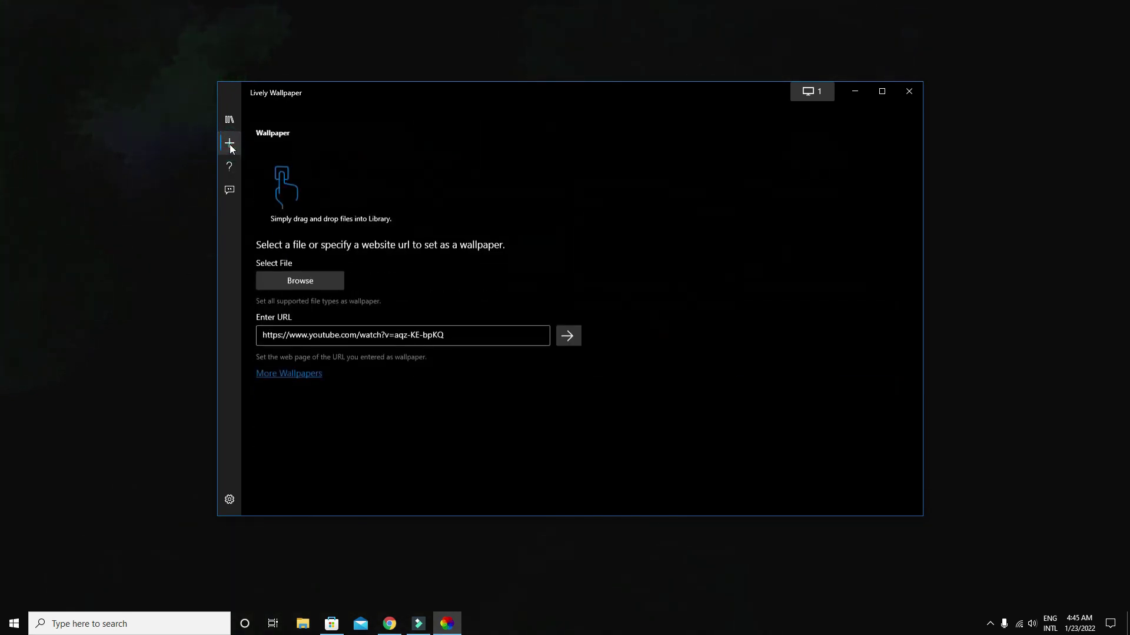
{"action": "left_click", "coordinate": [311, 283]}
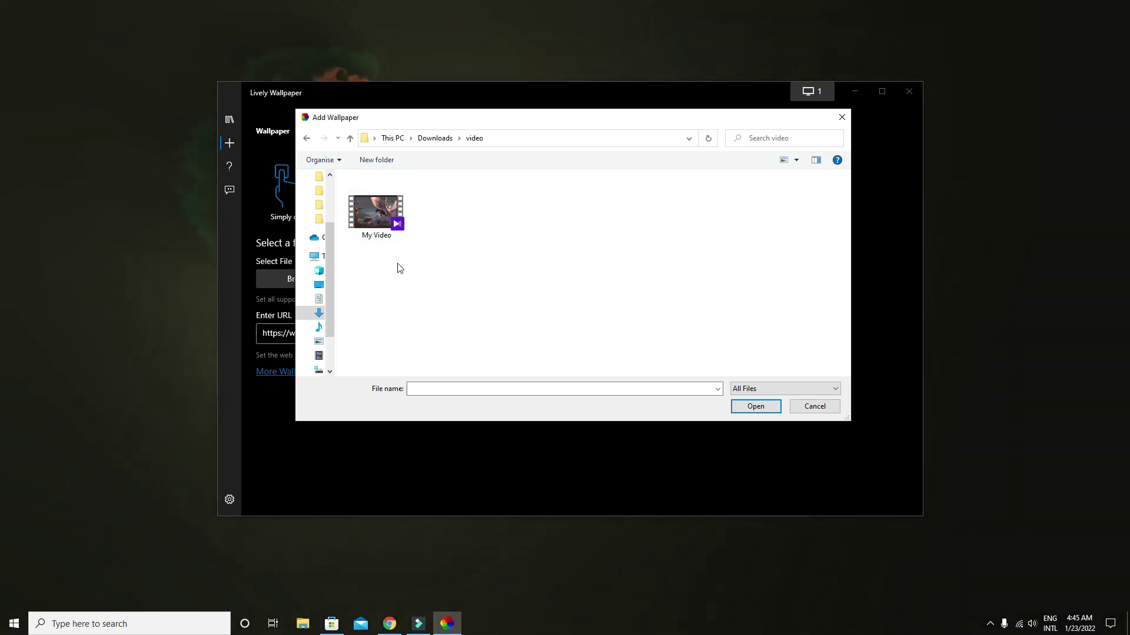
{"action": "left_click", "coordinate": [391, 226]}
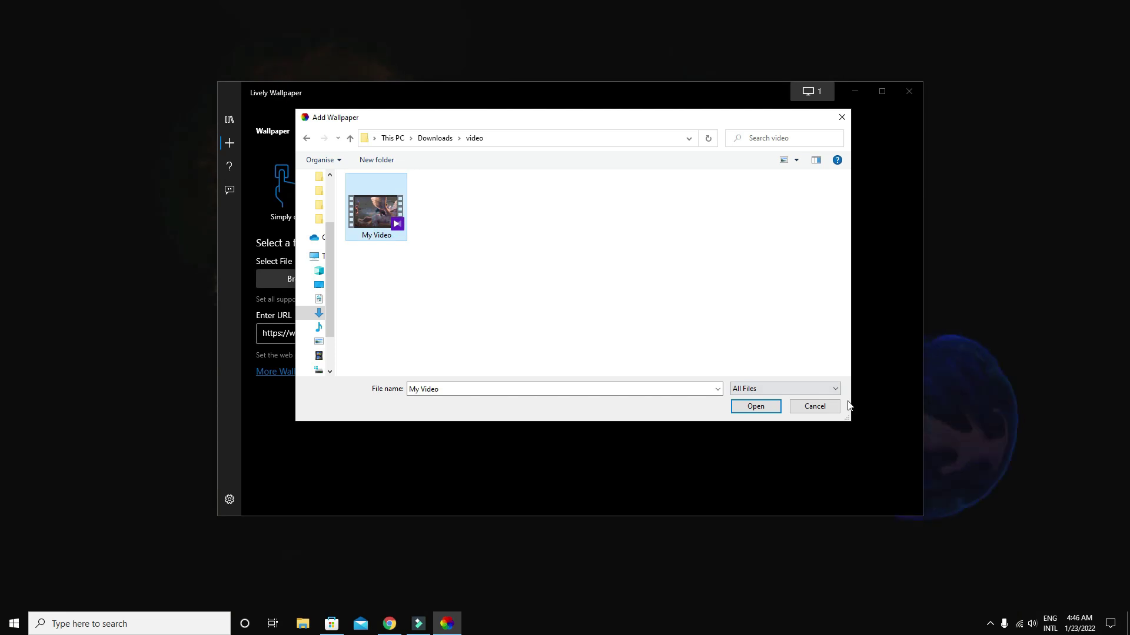
{"action": "left_click", "coordinate": [762, 408]}
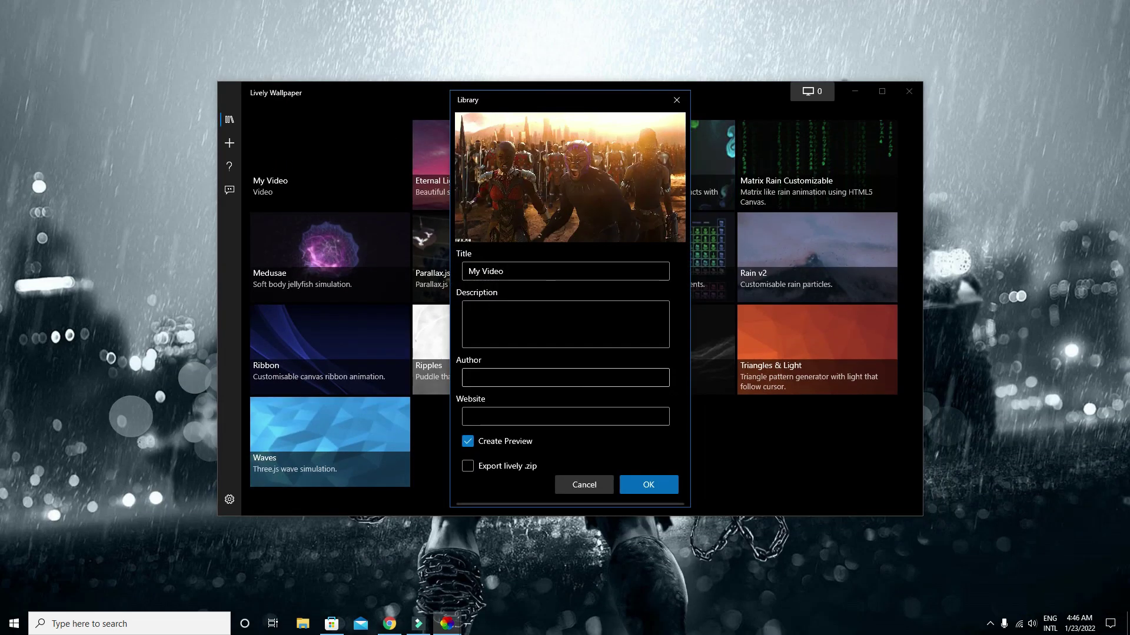
{"action": "left_click", "coordinate": [655, 491]}
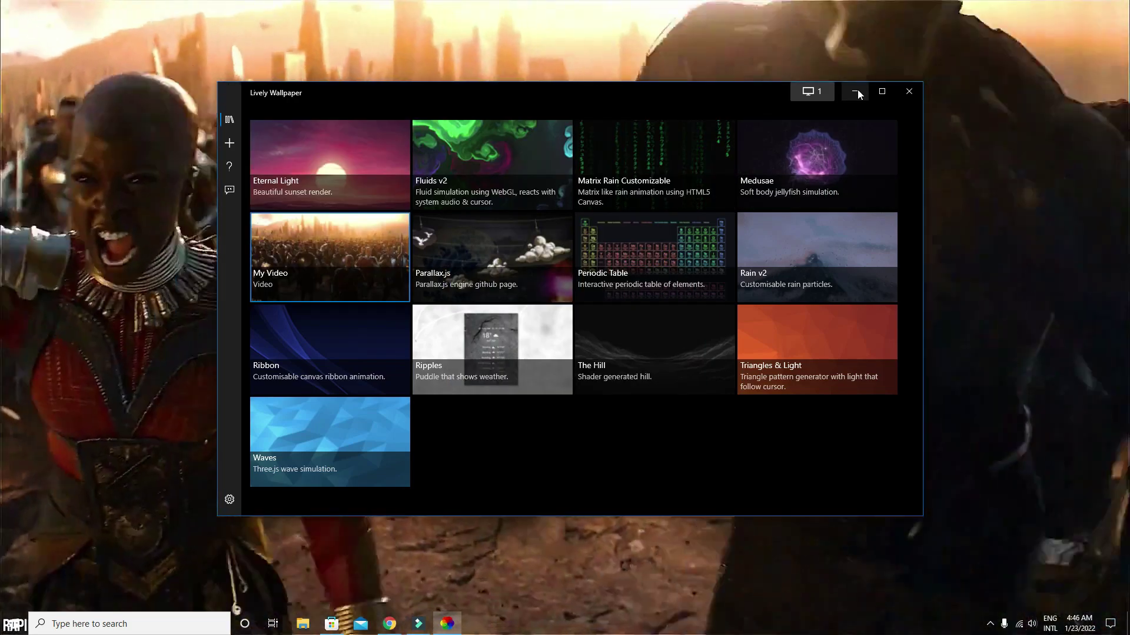
{"action": "left_click", "coordinate": [856, 91]}
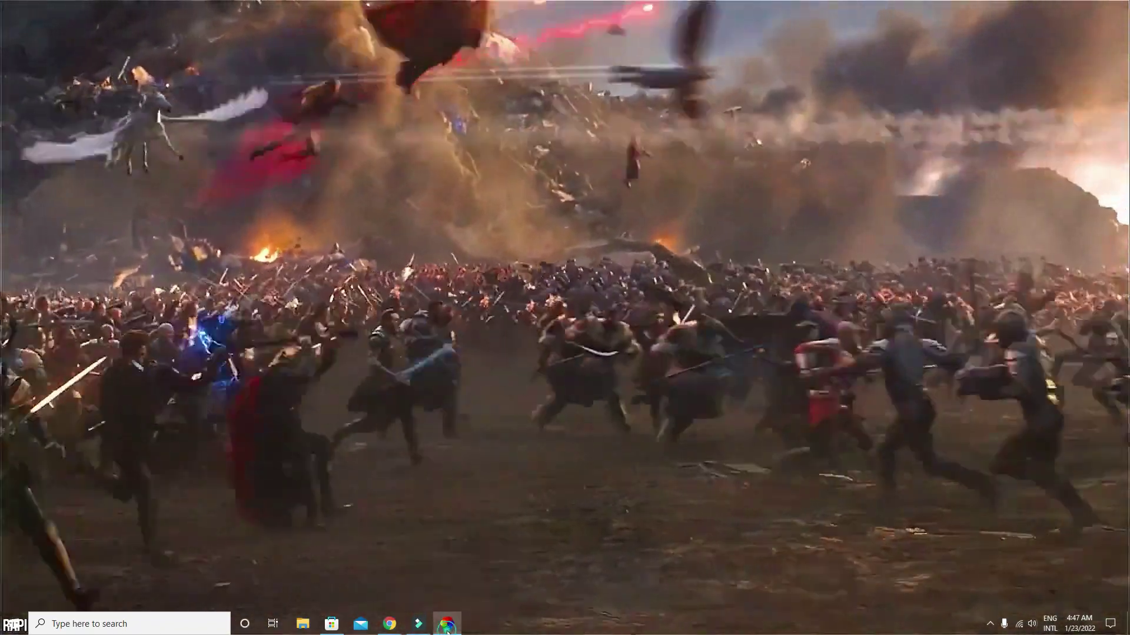
Bring back the Lively Wallpaper window, and open the Apps & features page in Windows Settings.
{"action": "left_click", "coordinate": [447, 625]}
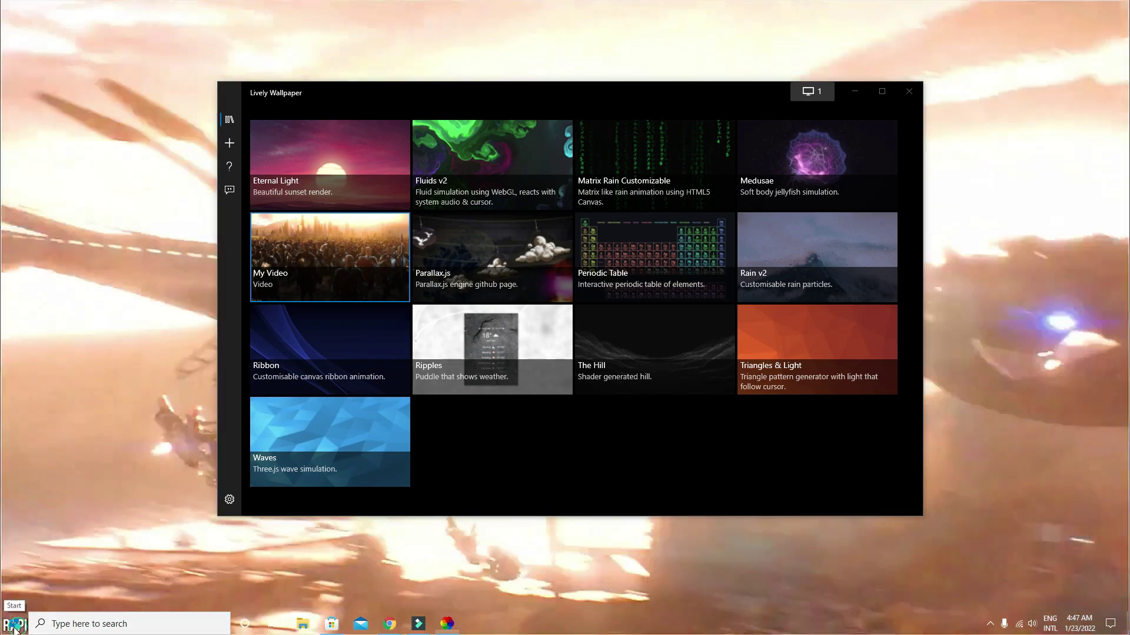
{"action": "left_click", "coordinate": [14, 624]}
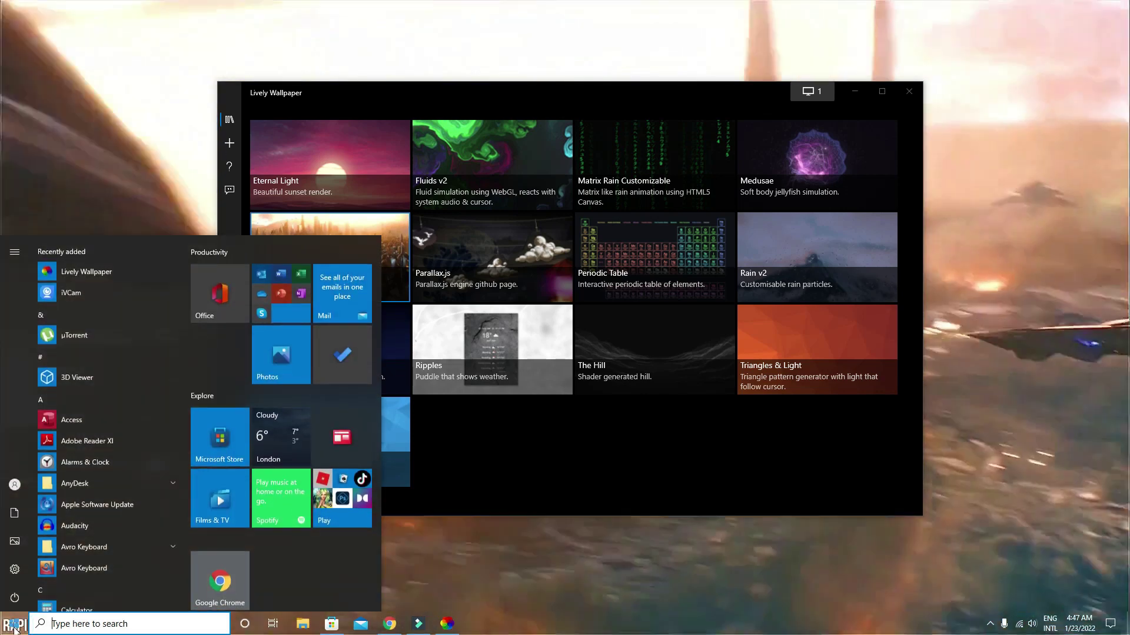
{"action": "mouse_move", "coordinate": [16, 578]}
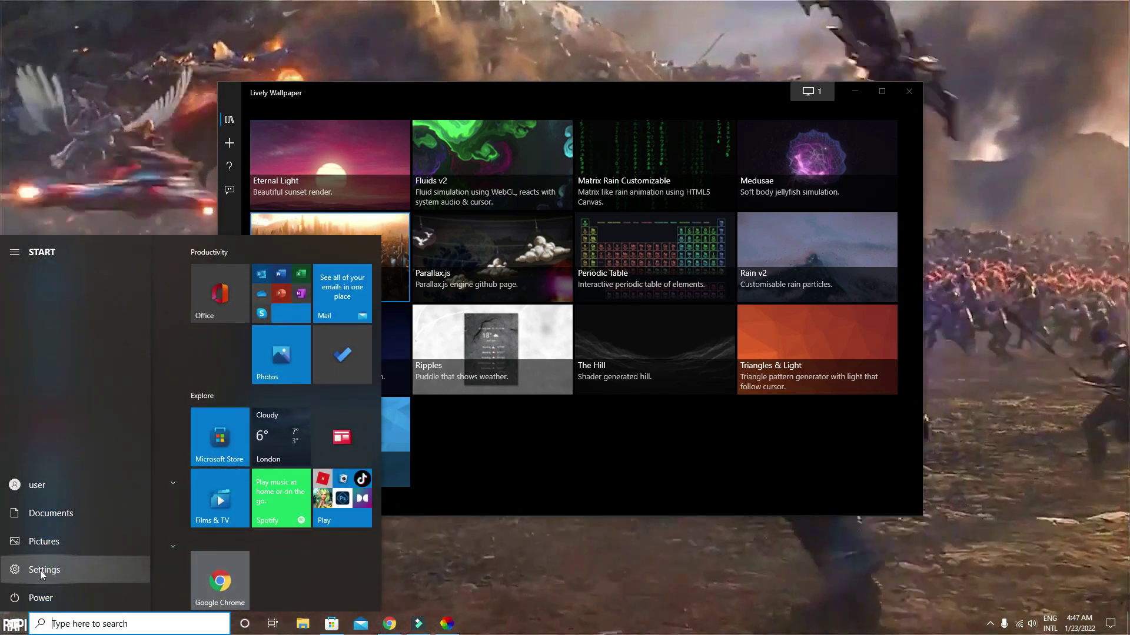
{"action": "left_click", "coordinate": [41, 570]}
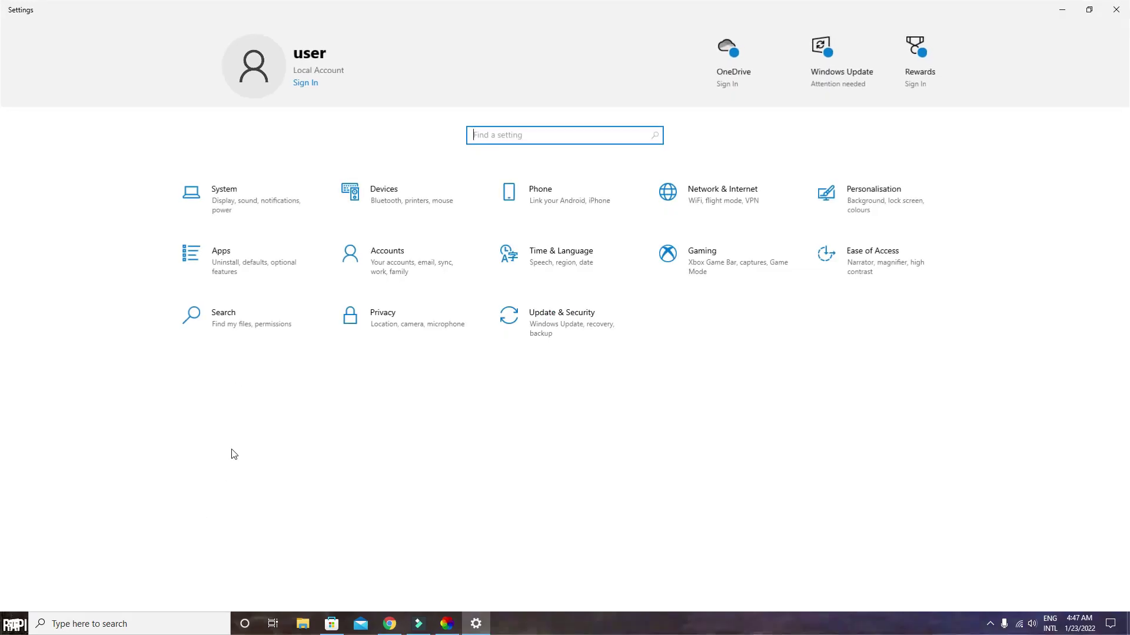
{"action": "left_click", "coordinate": [249, 271]}
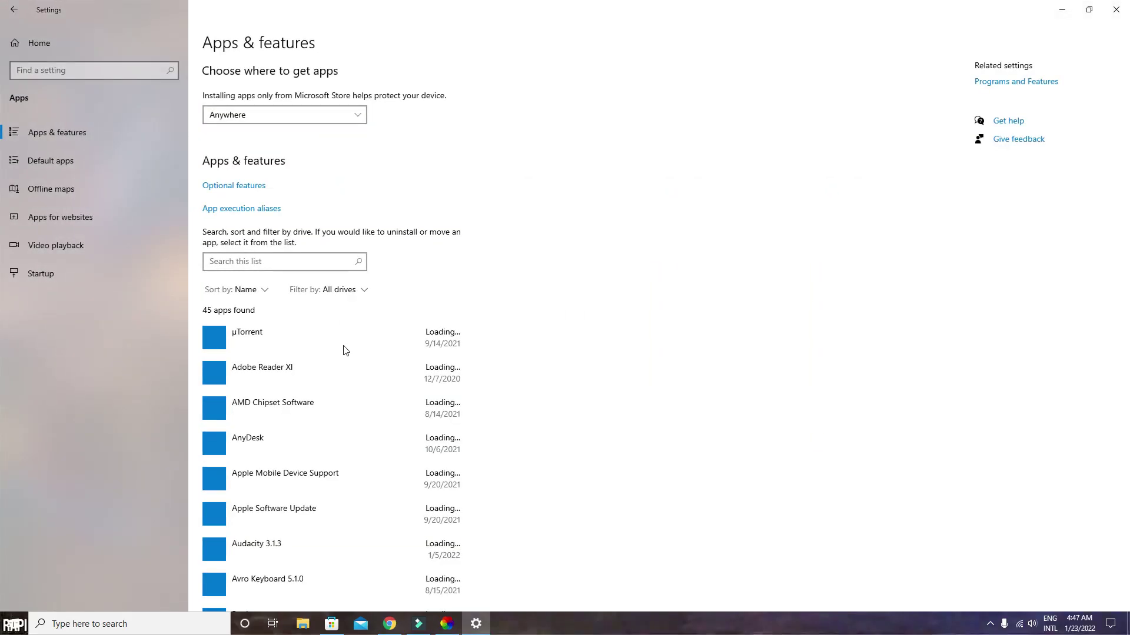
Uninstall Lively Wallpaper from the installed apps list and minimise the Settings window to show the desktop.
{"action": "scroll", "coordinate": [326, 500], "scroll_direction": "down", "scroll_amount": 5}
{"action": "scroll", "coordinate": [328, 505], "scroll_direction": "down", "scroll_amount": 5}
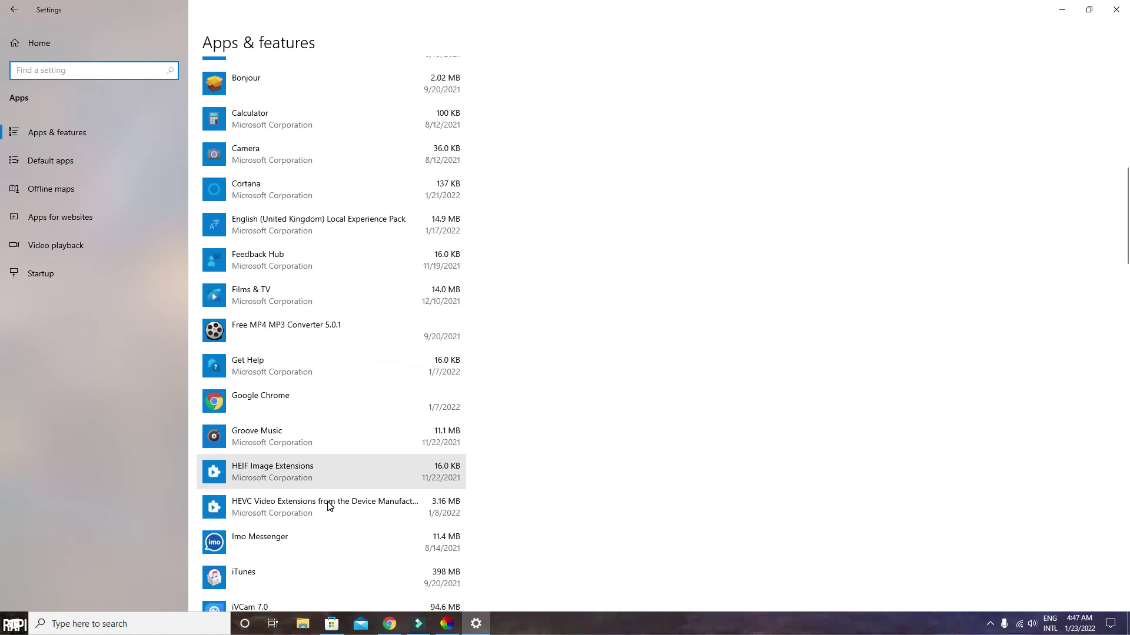
{"action": "scroll", "coordinate": [328, 505], "scroll_direction": "down", "scroll_amount": 3}
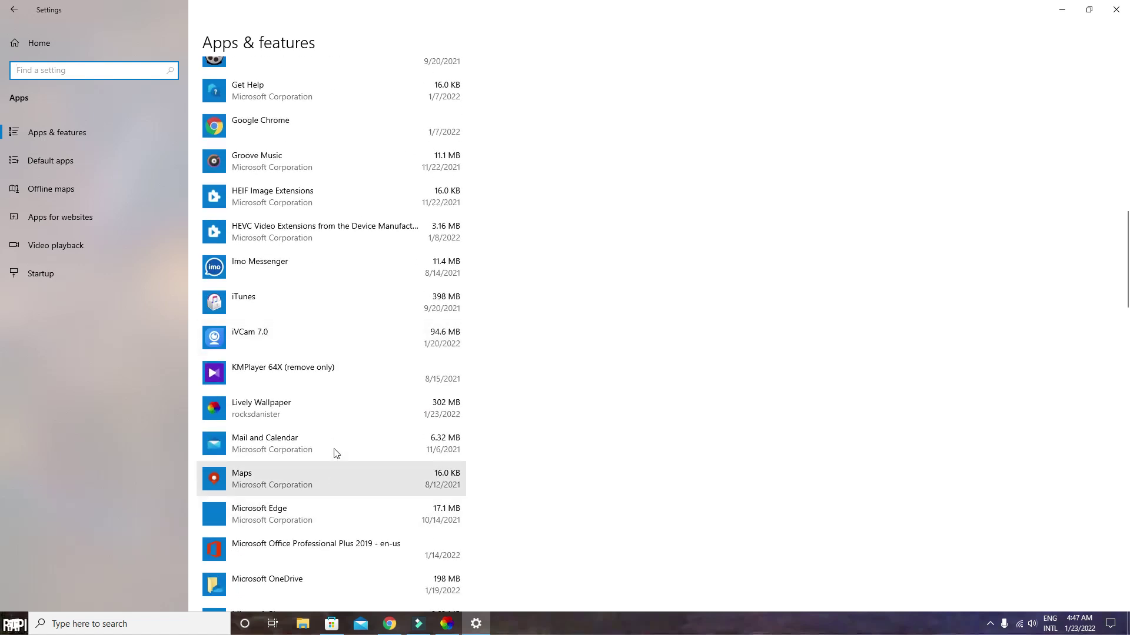
{"action": "left_click", "coordinate": [323, 403]}
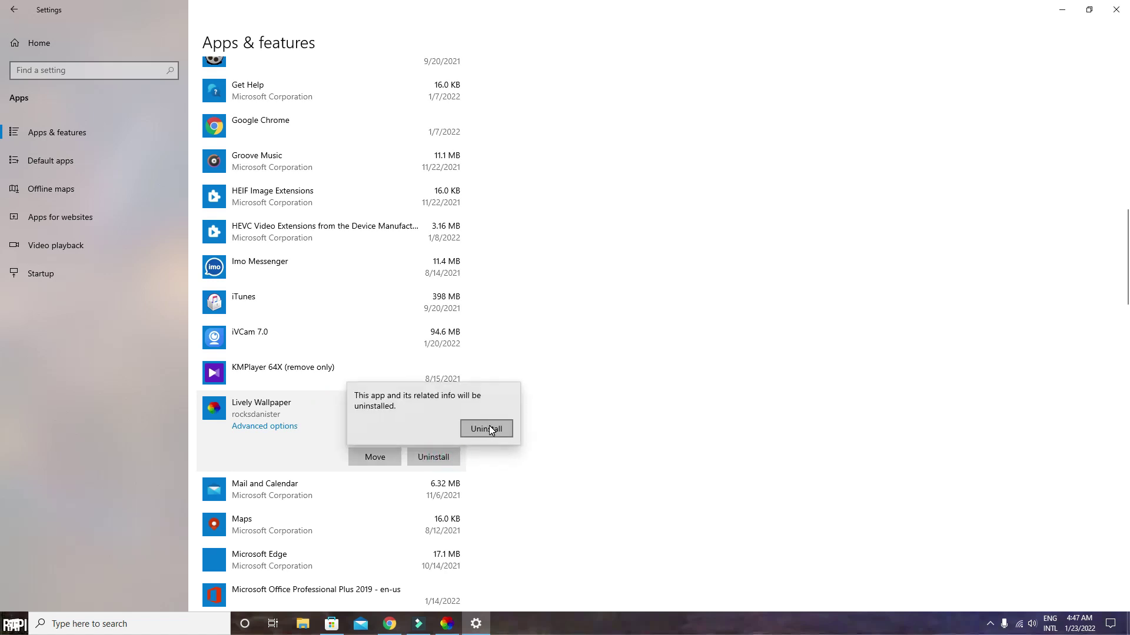
{"action": "left_click", "coordinate": [487, 429]}
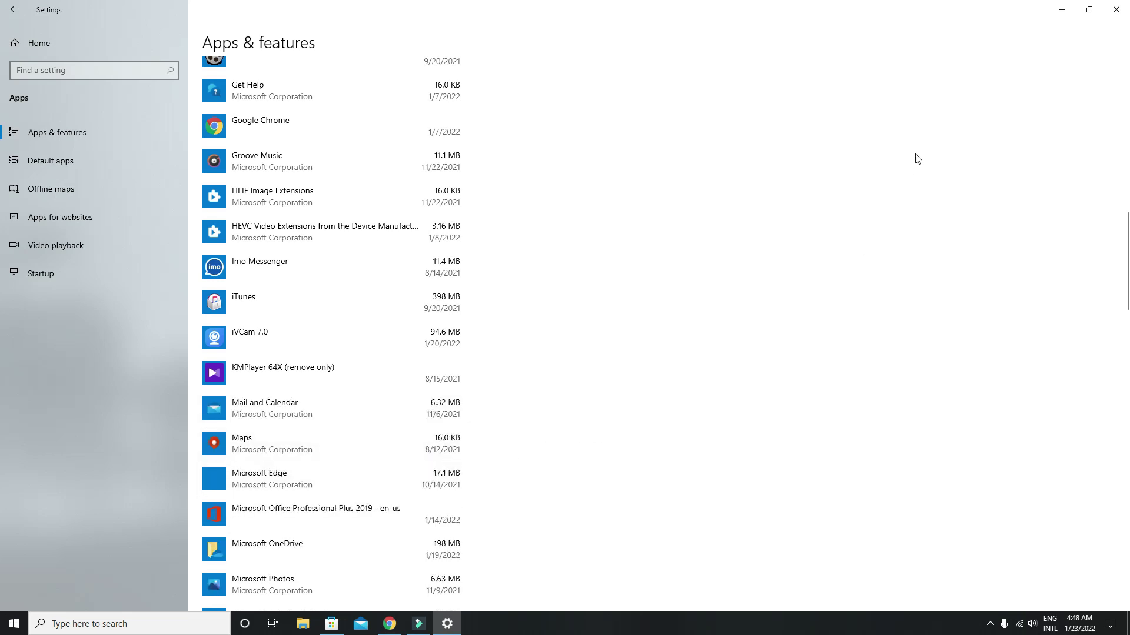
{"action": "left_click", "coordinate": [1060, 12]}
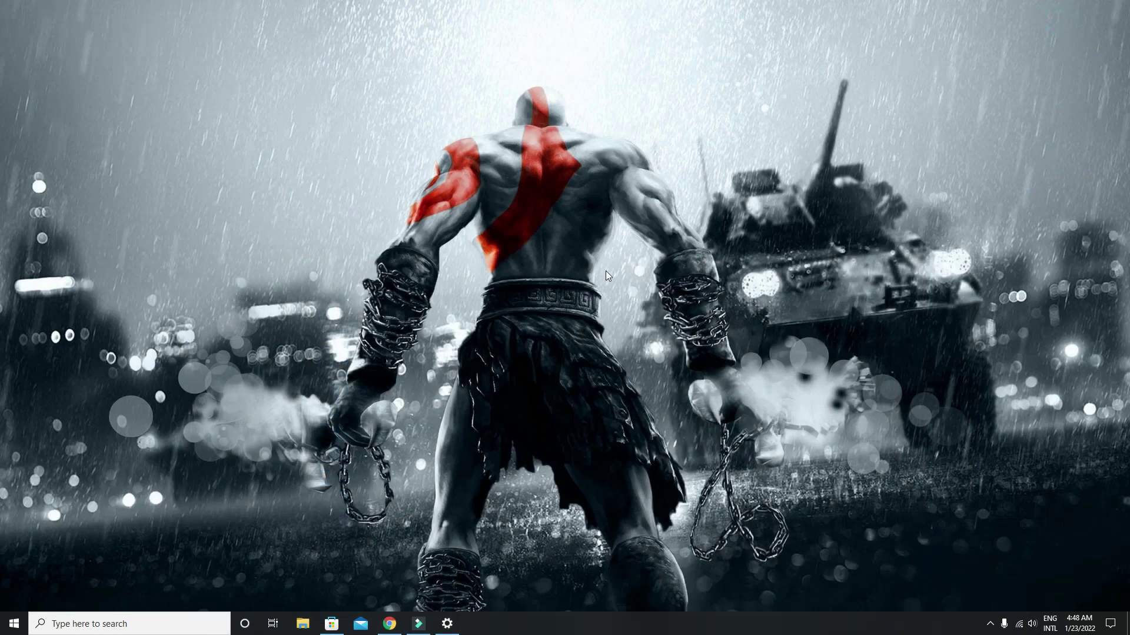
Switch to Google Chrome and look through the uploaded videos on the Tech Ethical YouTube channel.
{"action": "left_click", "coordinate": [390, 623]}
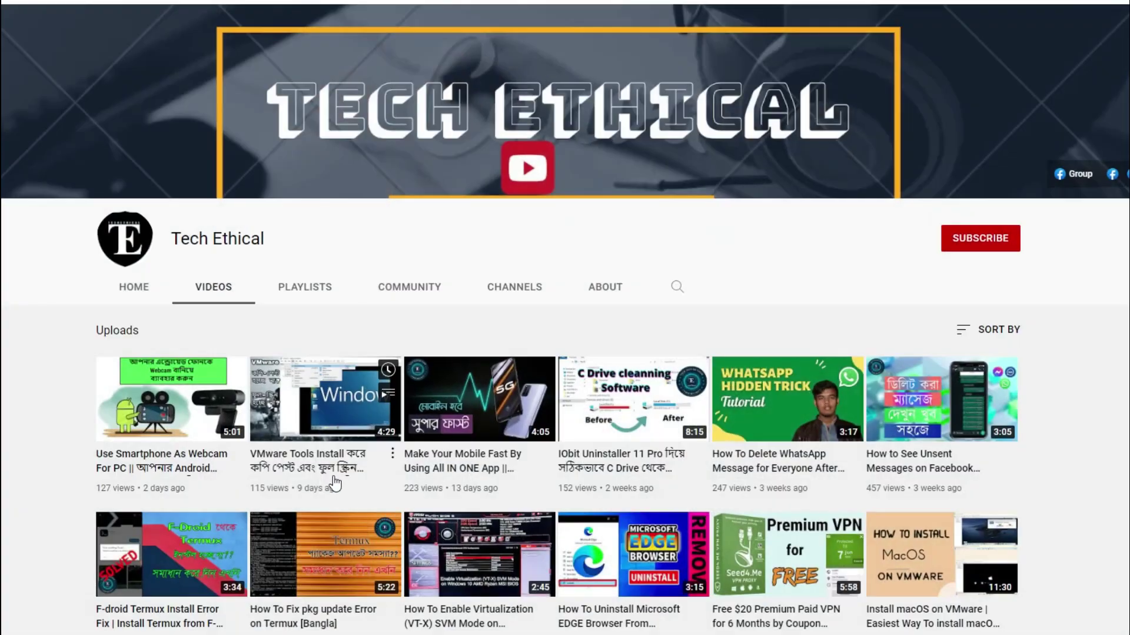
{"action": "scroll", "coordinate": [336, 423], "scroll_direction": "down", "scroll_amount": 4}
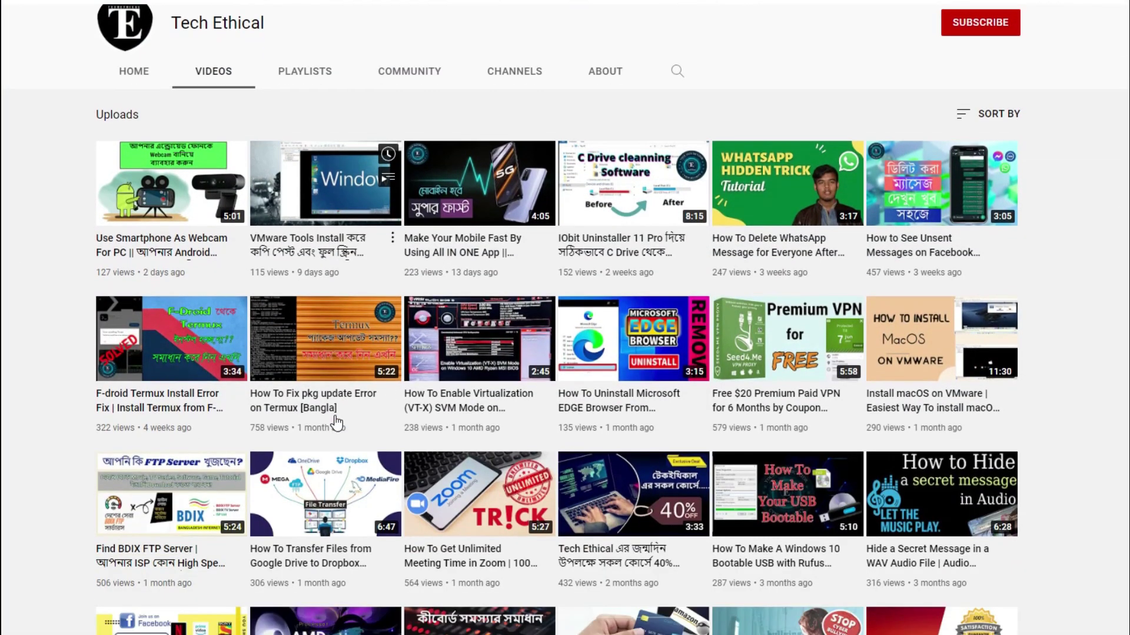